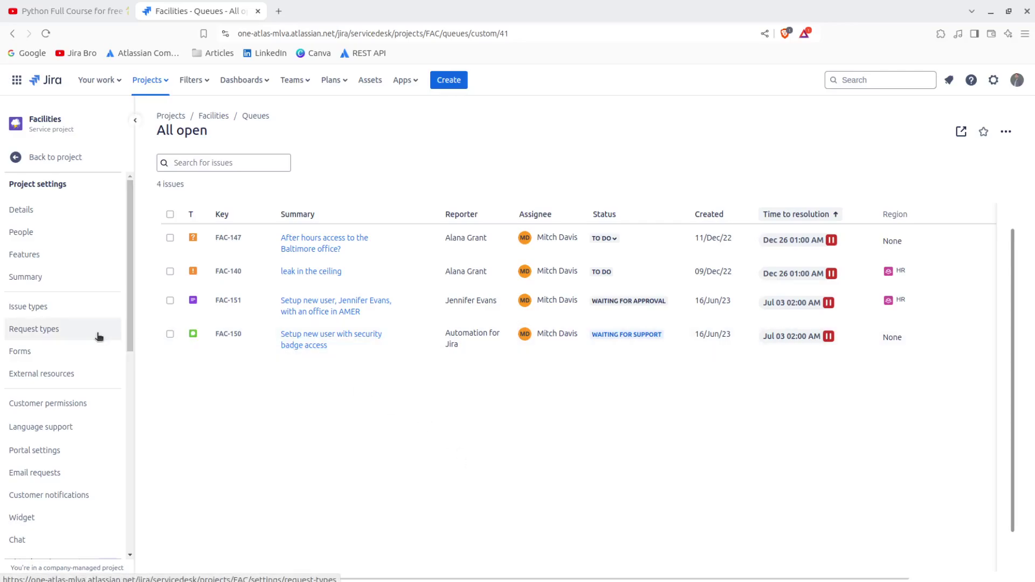
# Open the Facilities customer portal from Channels in a new tab, then go up to the Help Center home
pyautogui.click(65, 156)
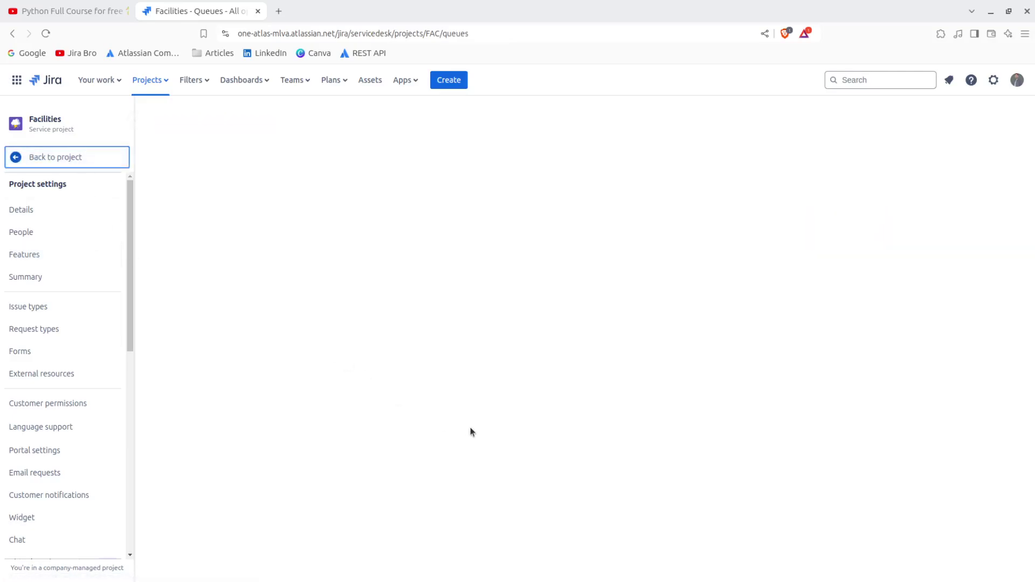
pyautogui.click(54, 157)
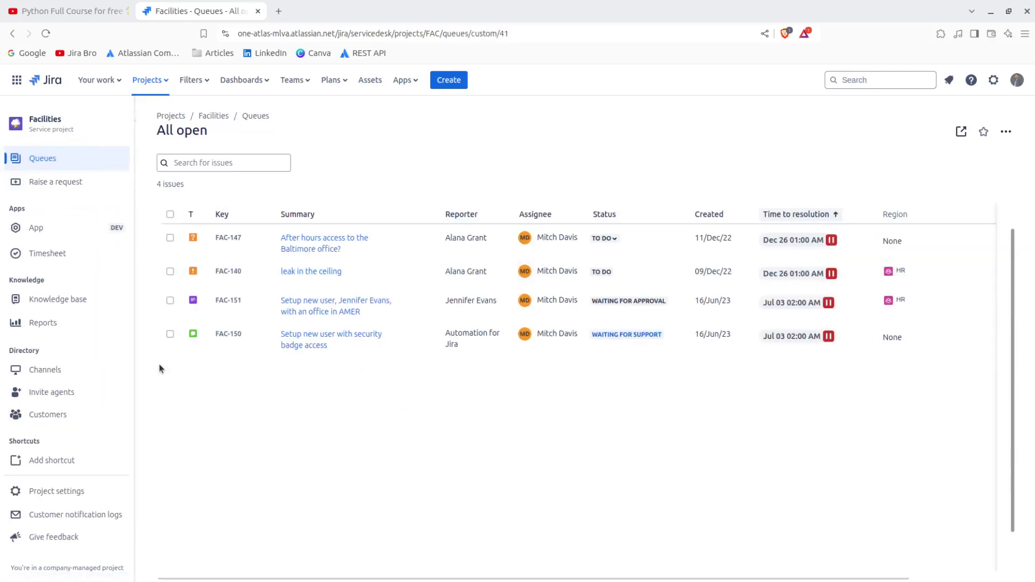
pyautogui.click(72, 373)
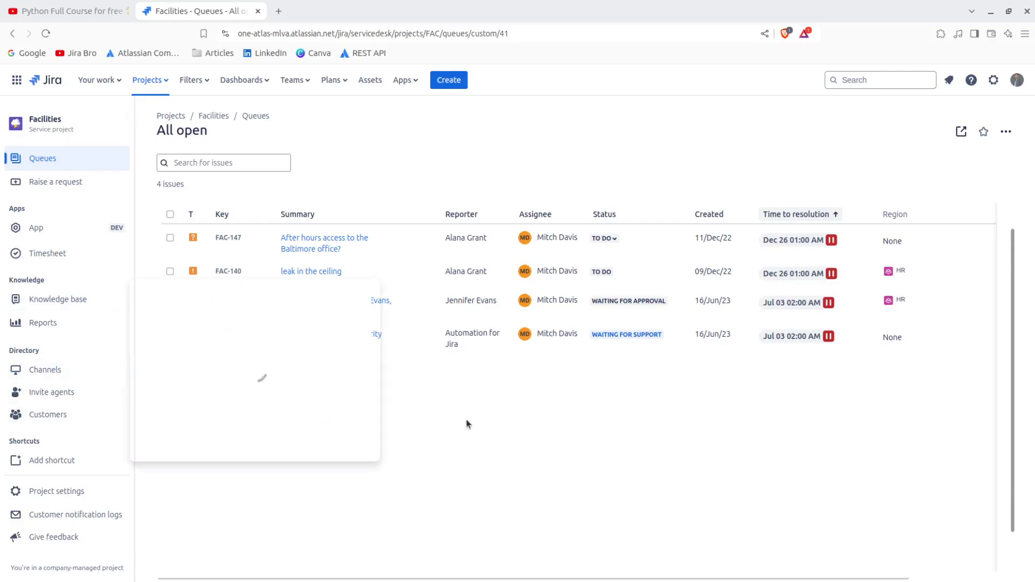
pyautogui.moveTo(380, 376)
pyautogui.click(345, 364)
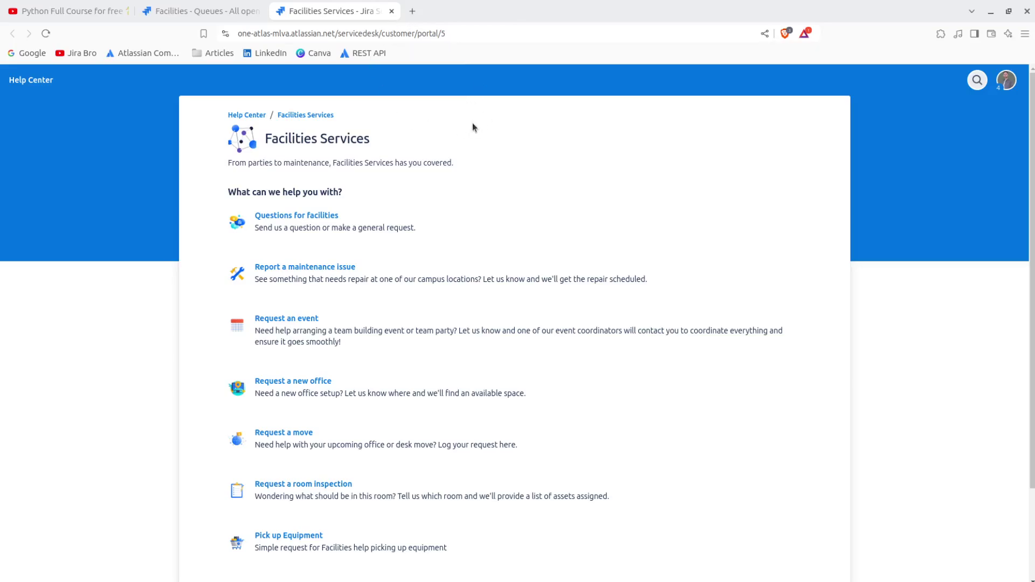
pyautogui.click(249, 116)
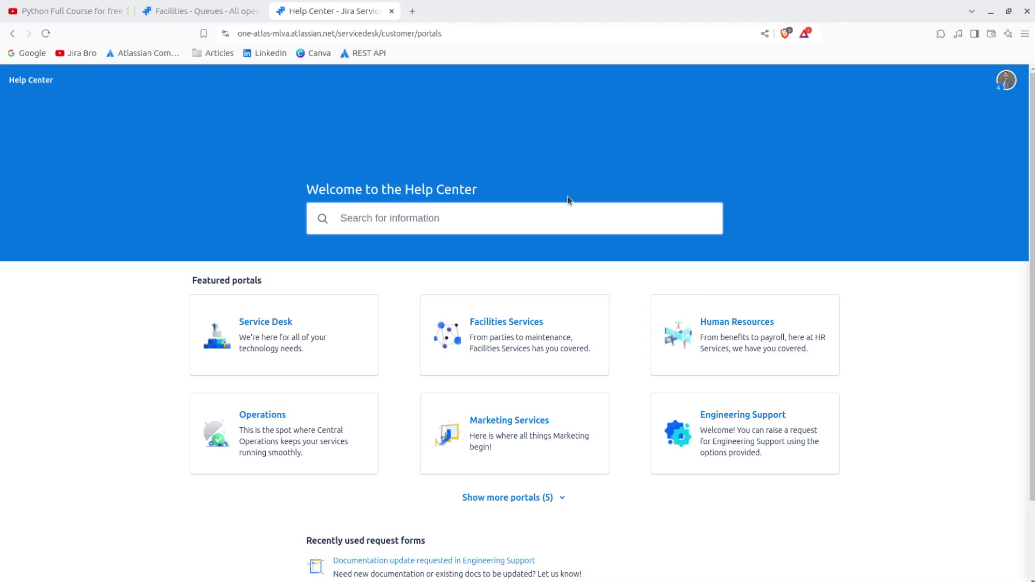
# Highlight the Help Center heading and scroll through the featured portals
pyautogui.moveTo(403, 186); pyautogui.dragTo(474, 190)
pyautogui.click(527, 194)
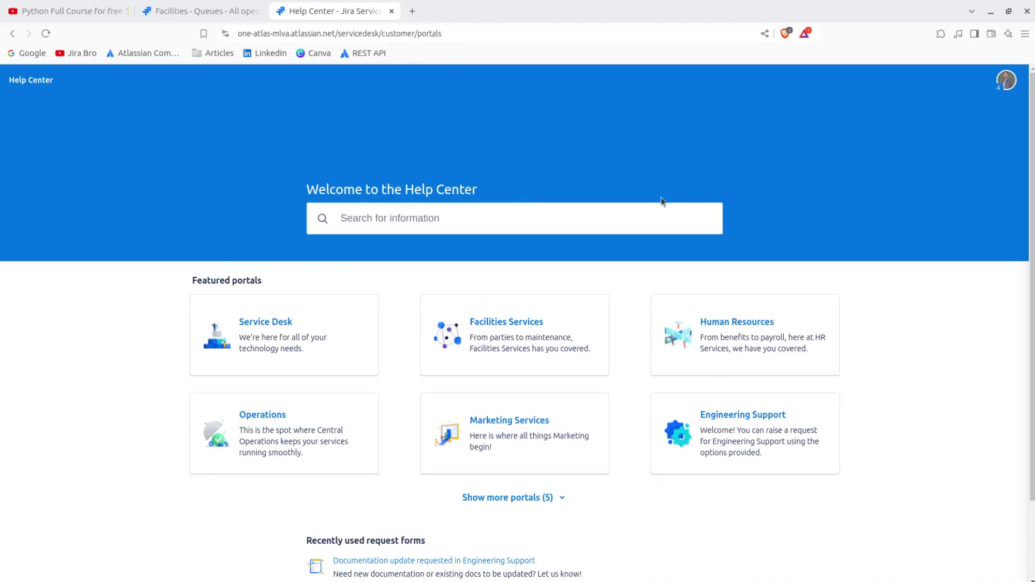
pyautogui.scroll(-2, 966, 342)
pyautogui.scroll(1, 1024, 321)
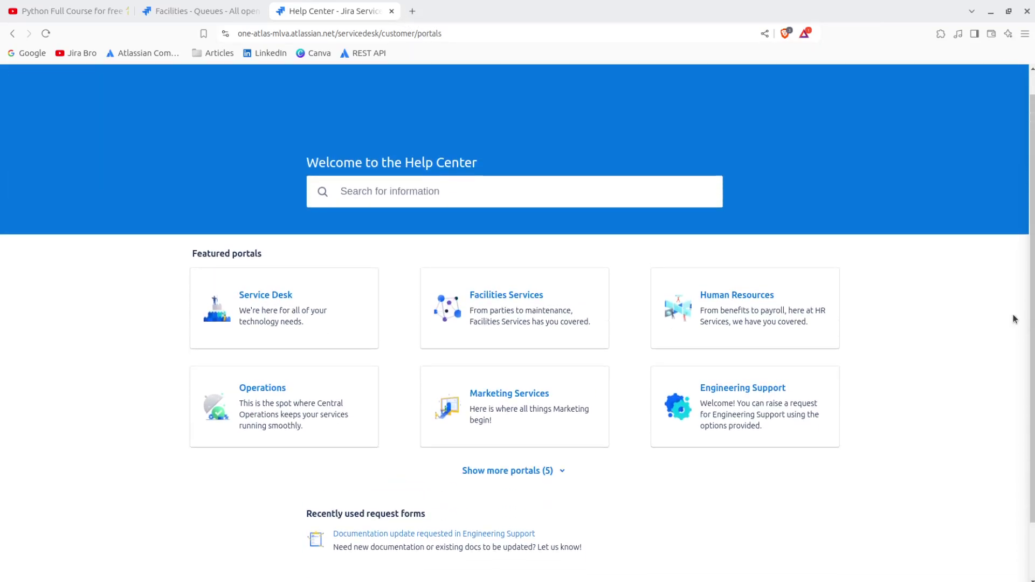
# Show more portals to reveal Security Operations, Inventory Management and Customer Support
pyautogui.click(539, 467)
pyautogui.scroll(-2, 764, 336)
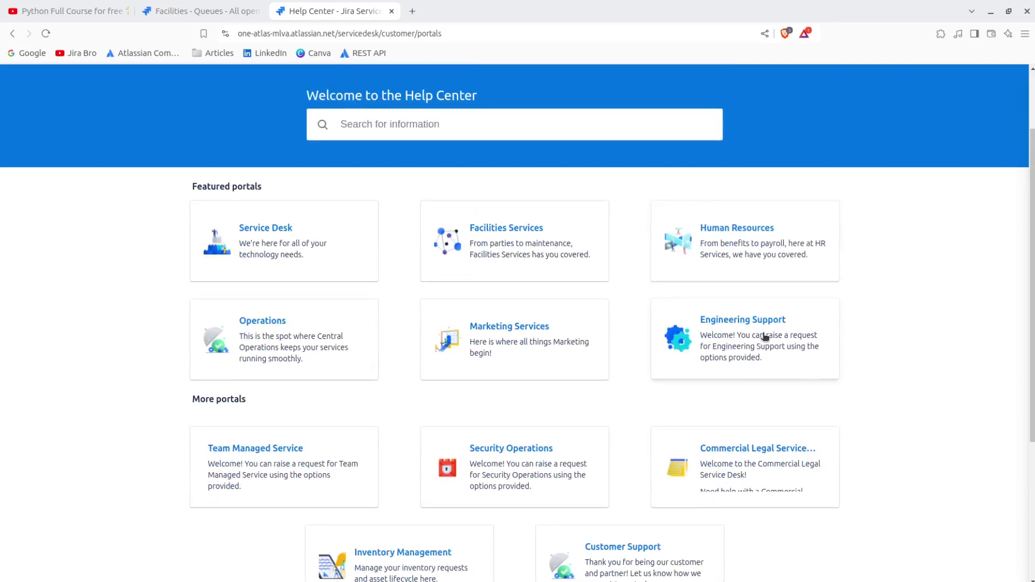
pyautogui.scroll(-2, 861, 318)
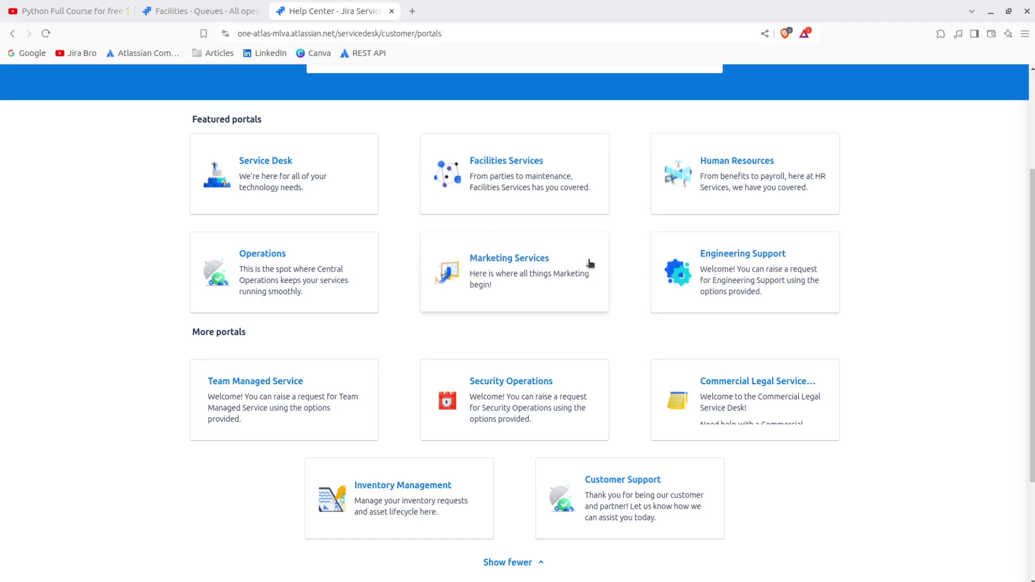
pyautogui.moveTo(192, 332); pyautogui.dragTo(283, 336)
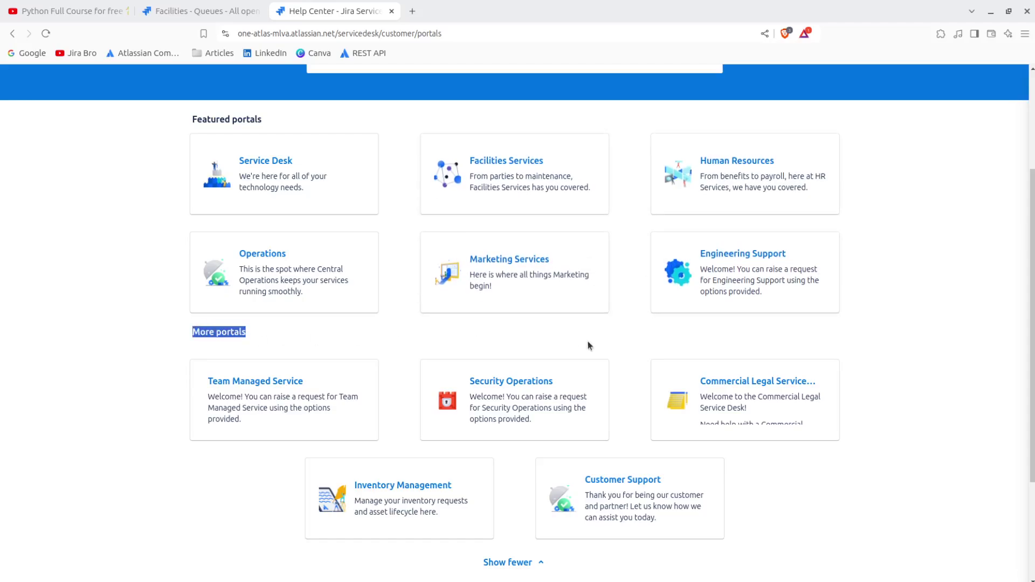
pyautogui.scroll(-3, 940, 414)
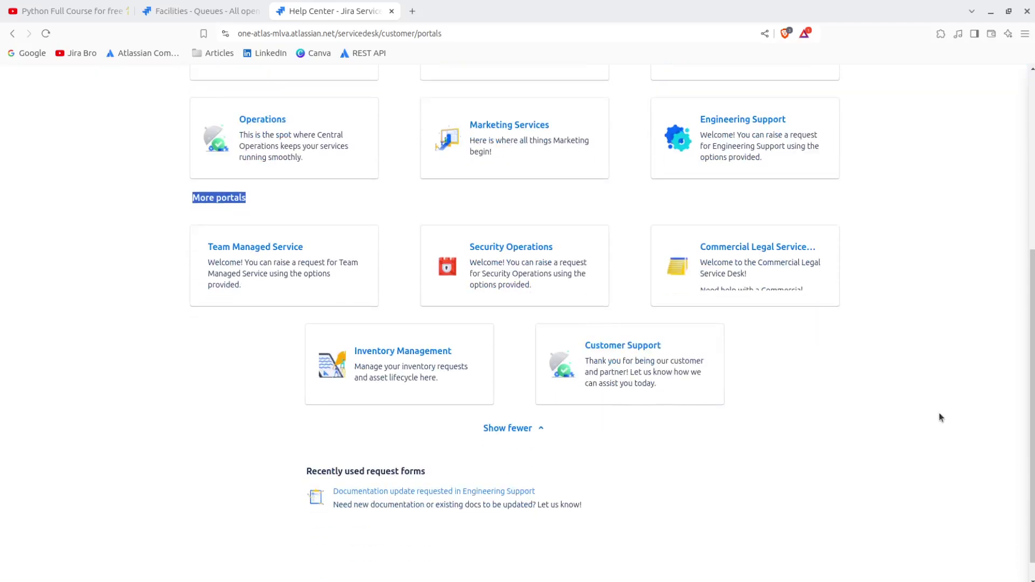
pyautogui.scroll(5, 940, 414)
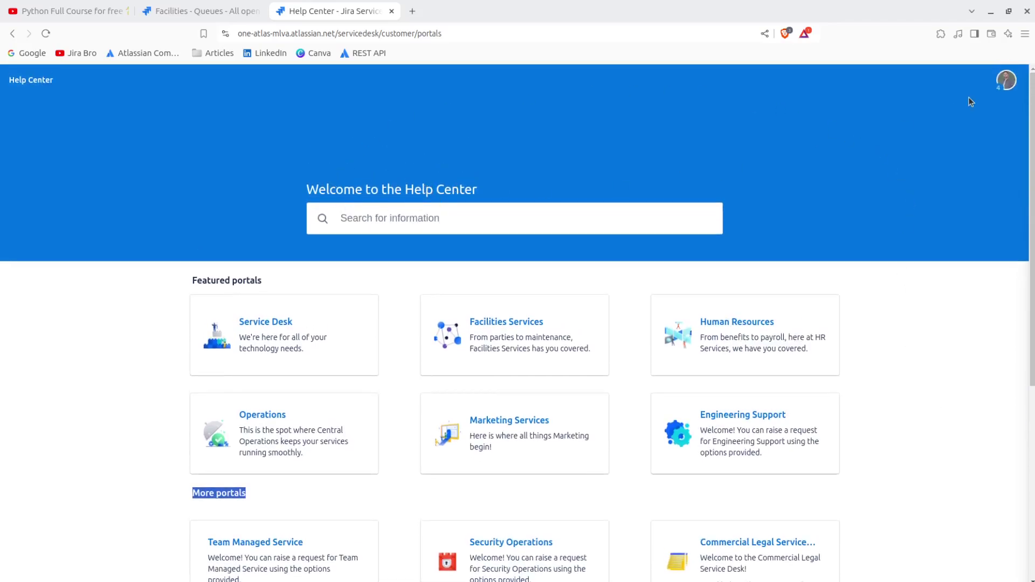
# Go to the page listing all help centers through the profile menu's help center switcher
pyautogui.click(1007, 82)
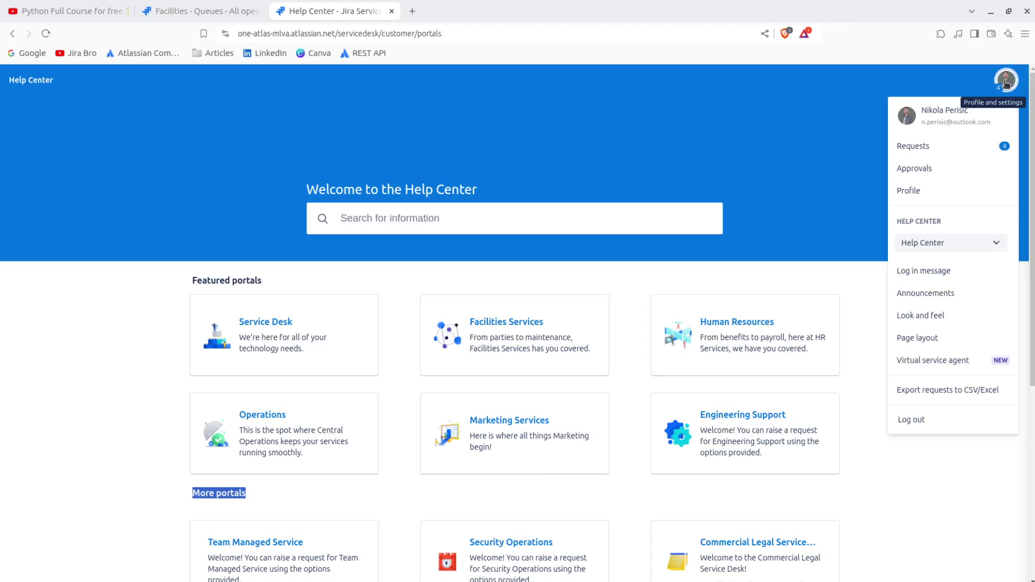
pyautogui.click(968, 244)
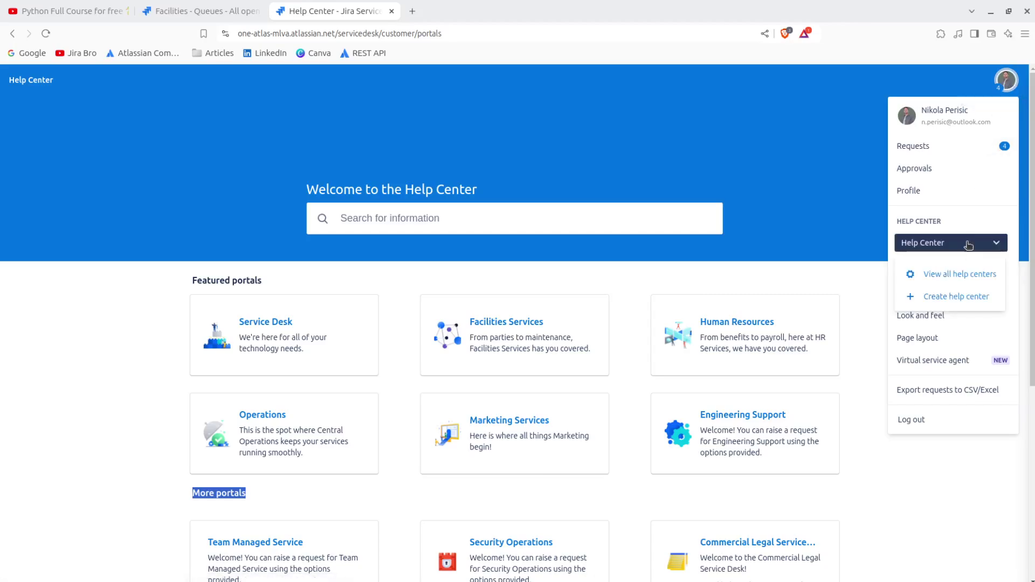
pyautogui.click(941, 274)
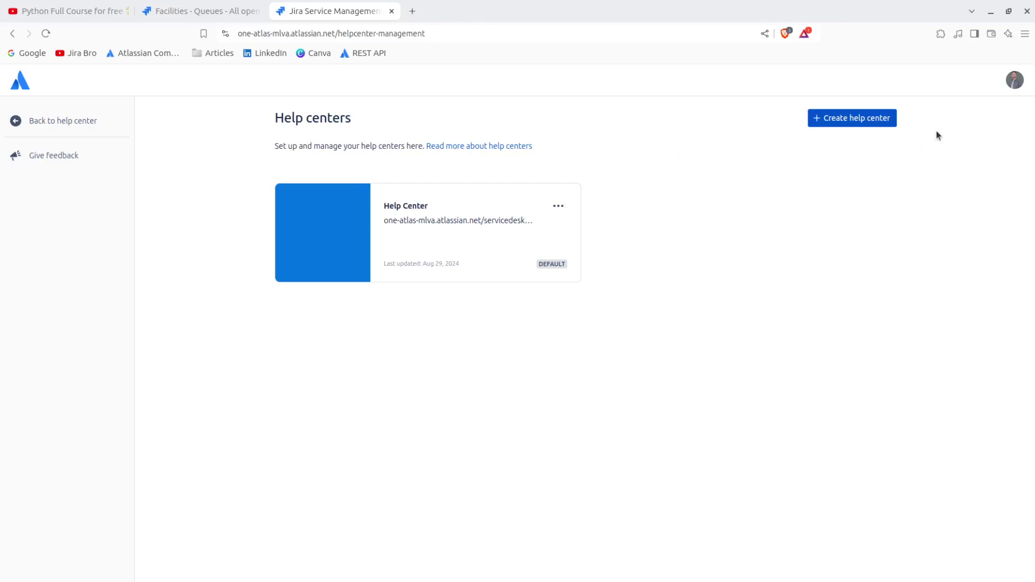
# Create a help center named 'Engineering Hub' with the URL slug 'engineering'
pyautogui.click(856, 123)
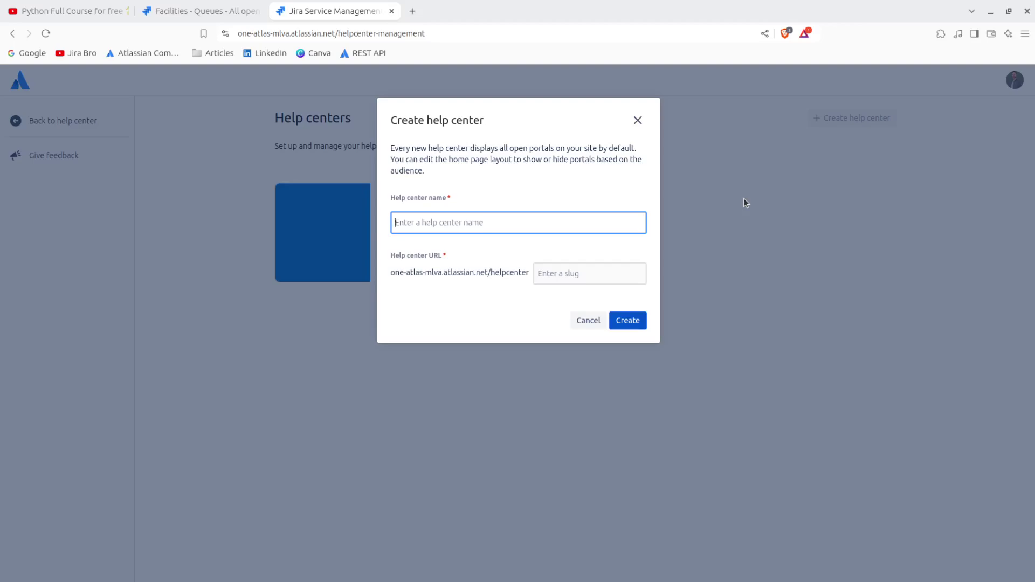
pyautogui.write('Engineering Hub')
pyautogui.click(638, 271)
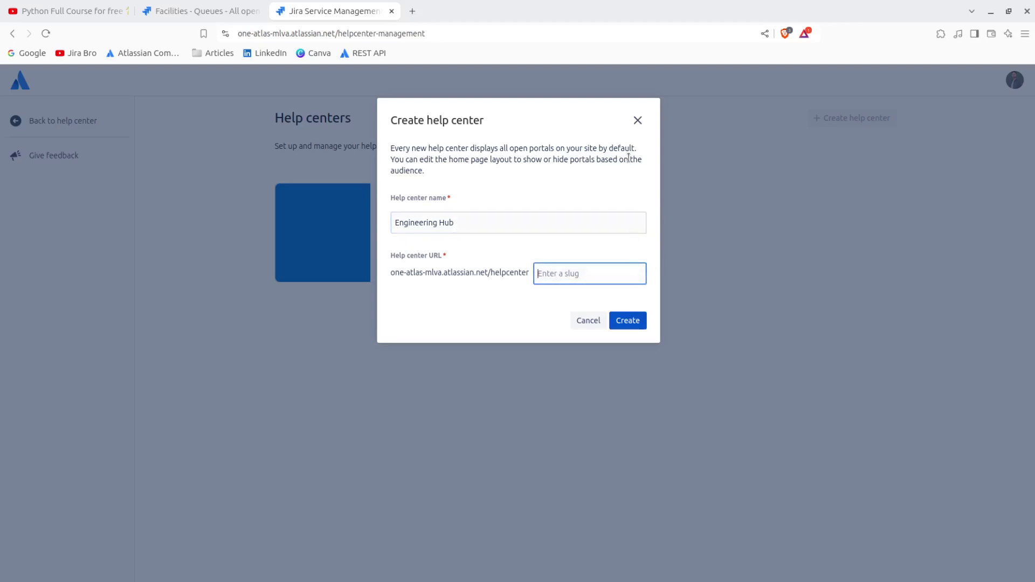
pyautogui.write('engineering')
pyautogui.click(621, 320)
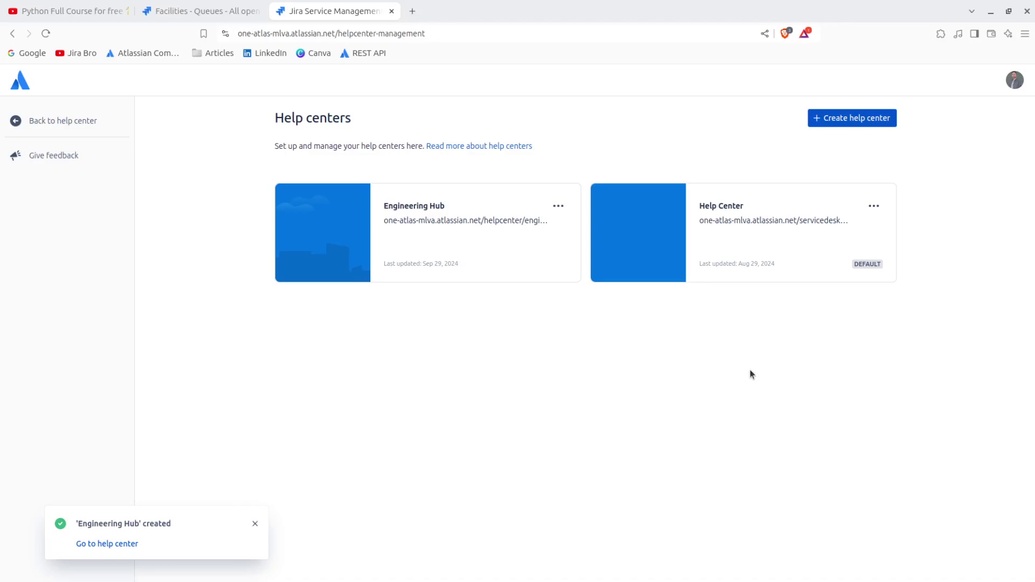
# Review Engineering Hub's details unchanged, then choose Customize look and feel from its menu
pyautogui.click(558, 206)
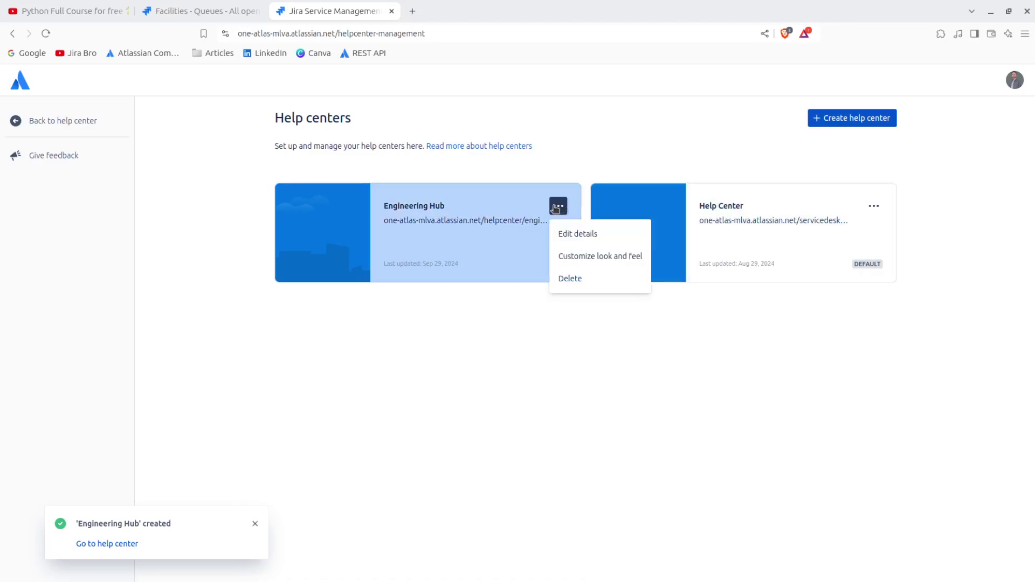
pyautogui.click(575, 236)
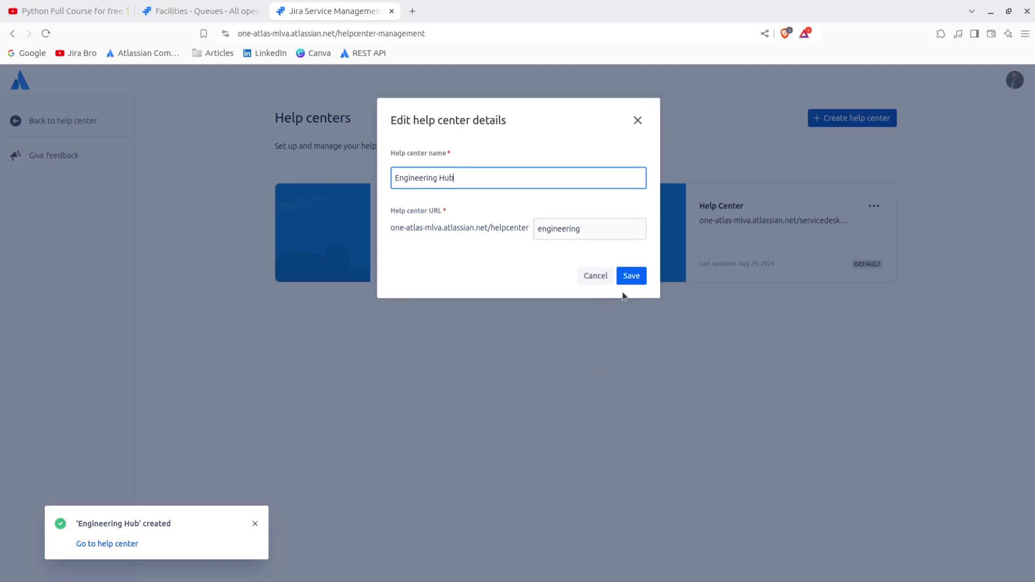
pyautogui.click(638, 121)
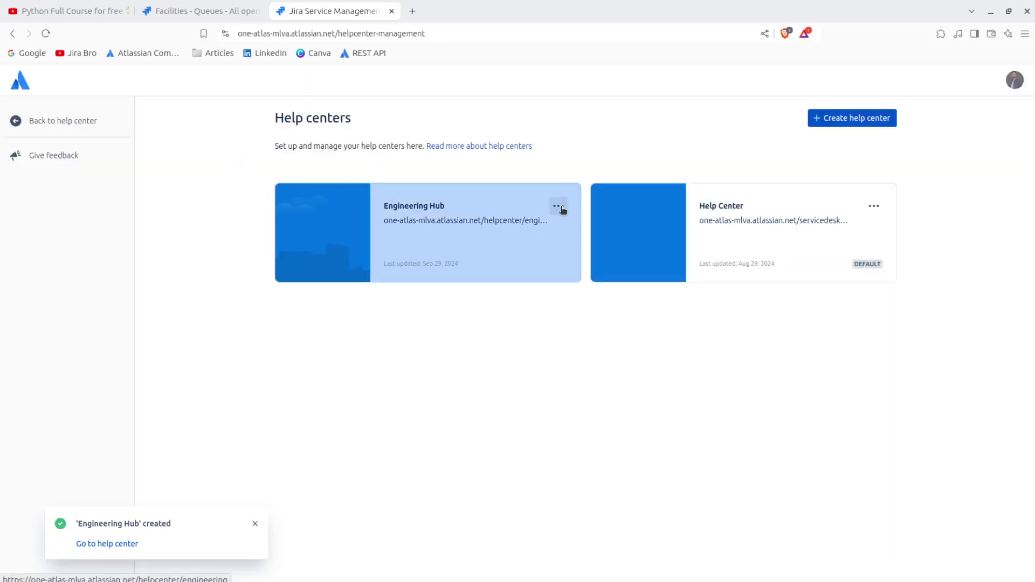
pyautogui.click(558, 206)
pyautogui.click(568, 254)
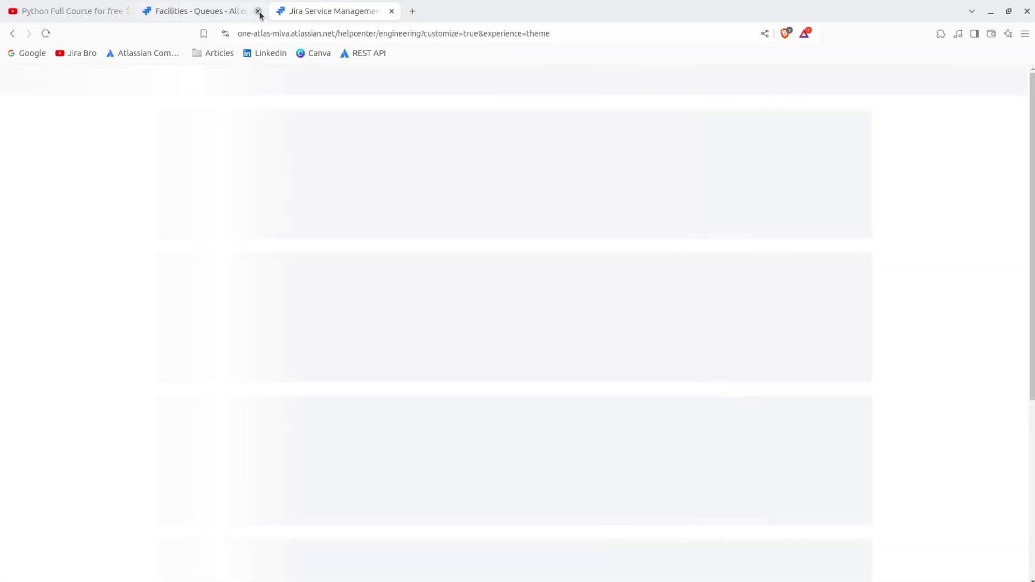
# Change the home page title to 'Welcome to Engineering Hub'
pyautogui.click(257, 11)
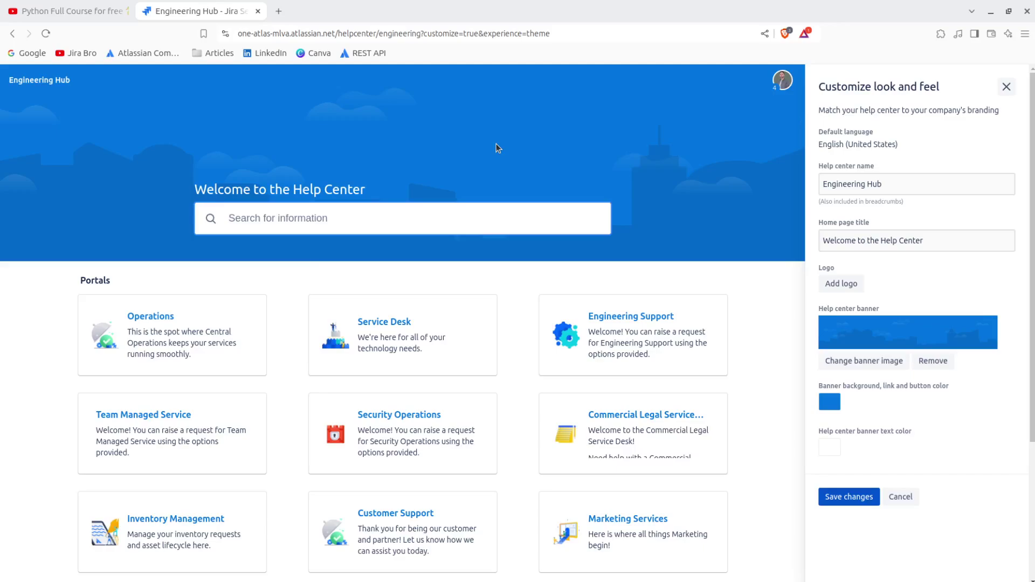
pyautogui.click(915, 242)
pyautogui.hotkey('ctrl', 'a')
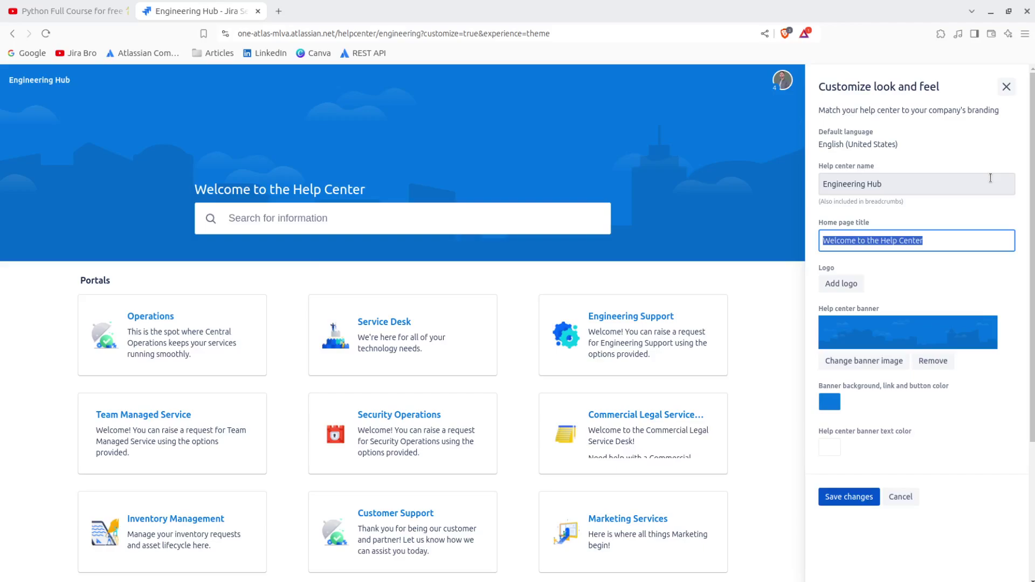
pyautogui.write('Welcome to')
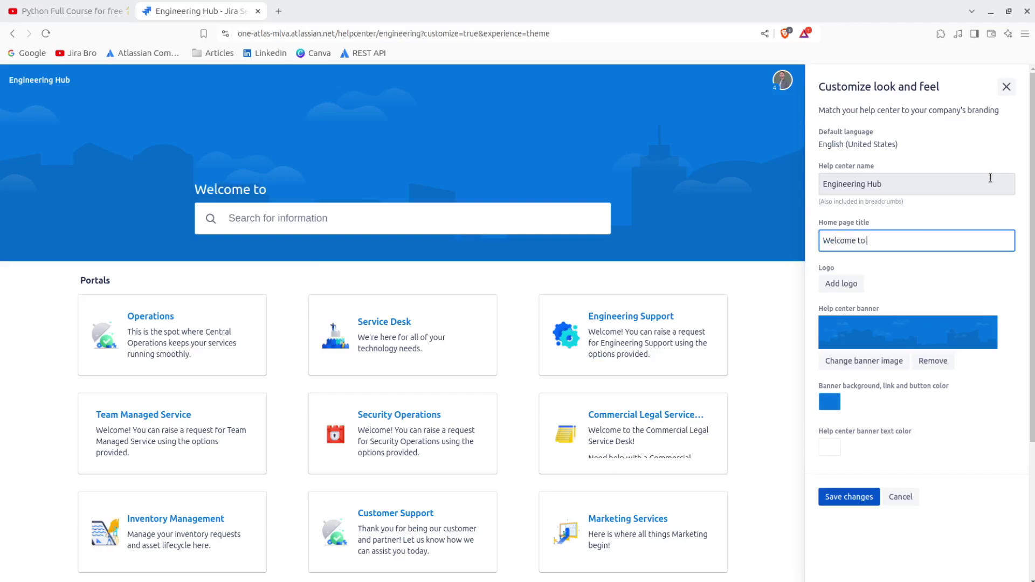
pyautogui.write(' Engineering HUb')
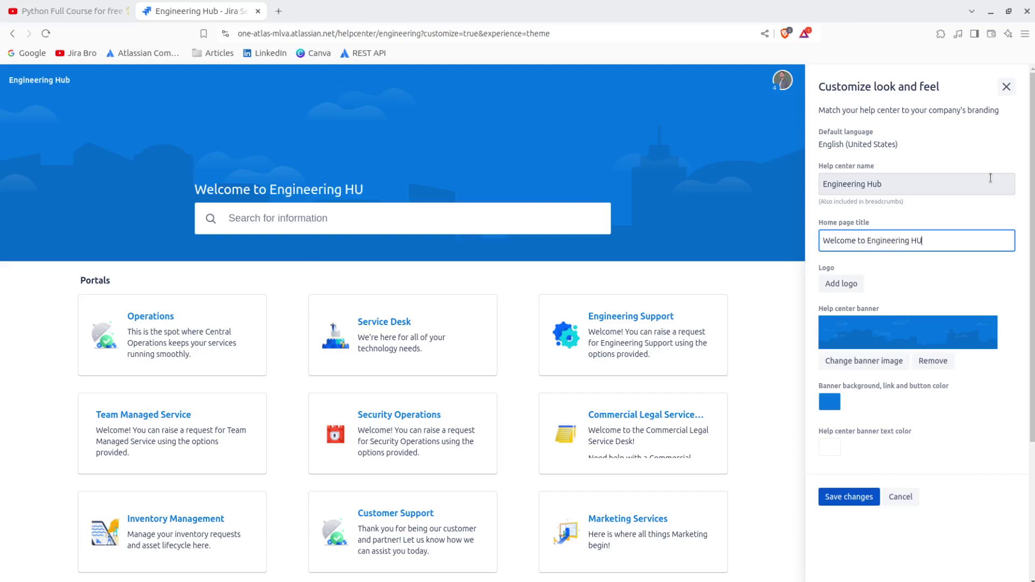
pyautogui.press('BackSpace')
pyautogui.press('BackSpace')
pyautogui.write('ub')
pyautogui.click(958, 272)
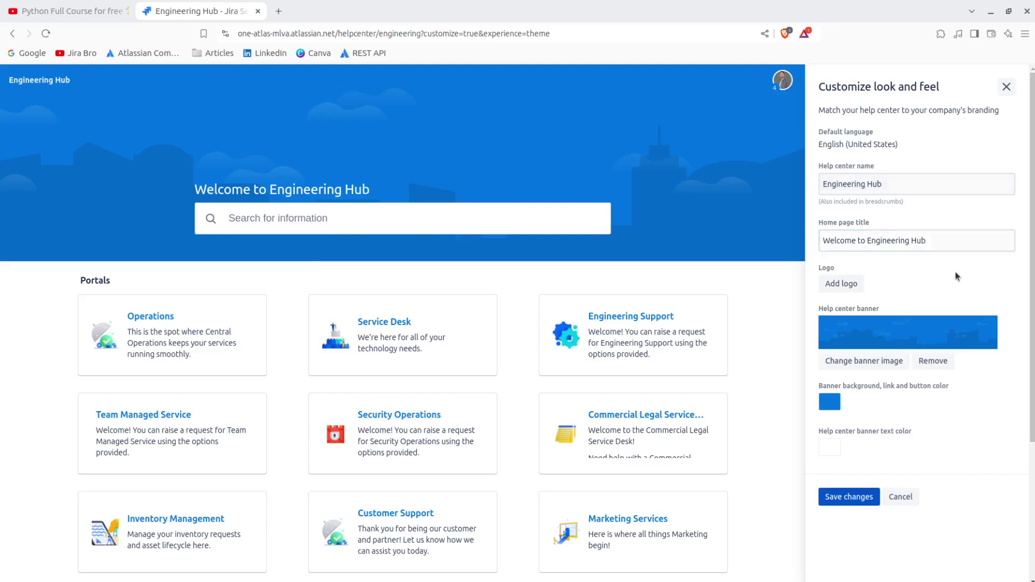
# Set the banner, link and button colour to coral red #f3876d
pyautogui.click(833, 403)
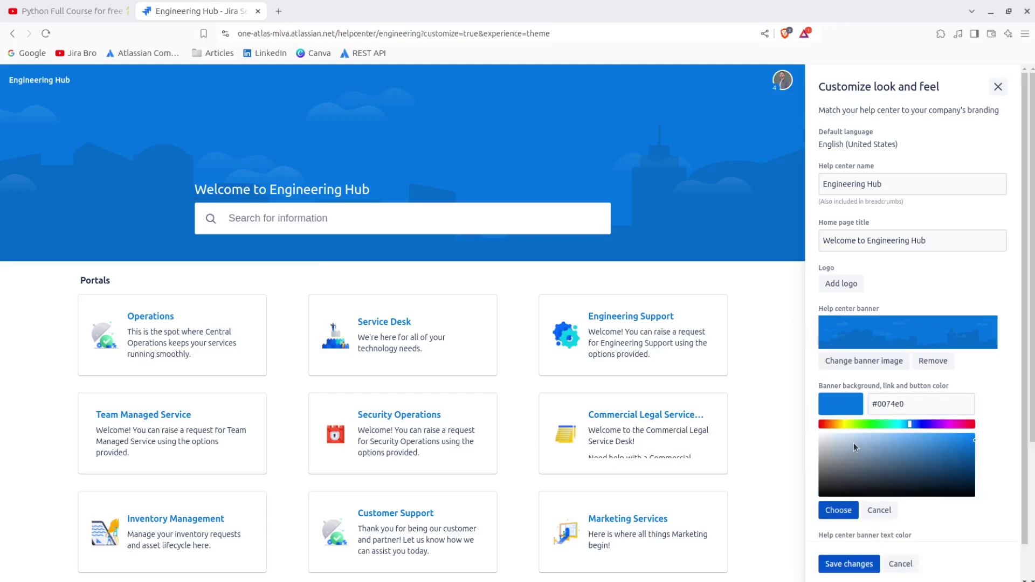
pyautogui.moveTo(854, 443); pyautogui.dragTo(836, 441)
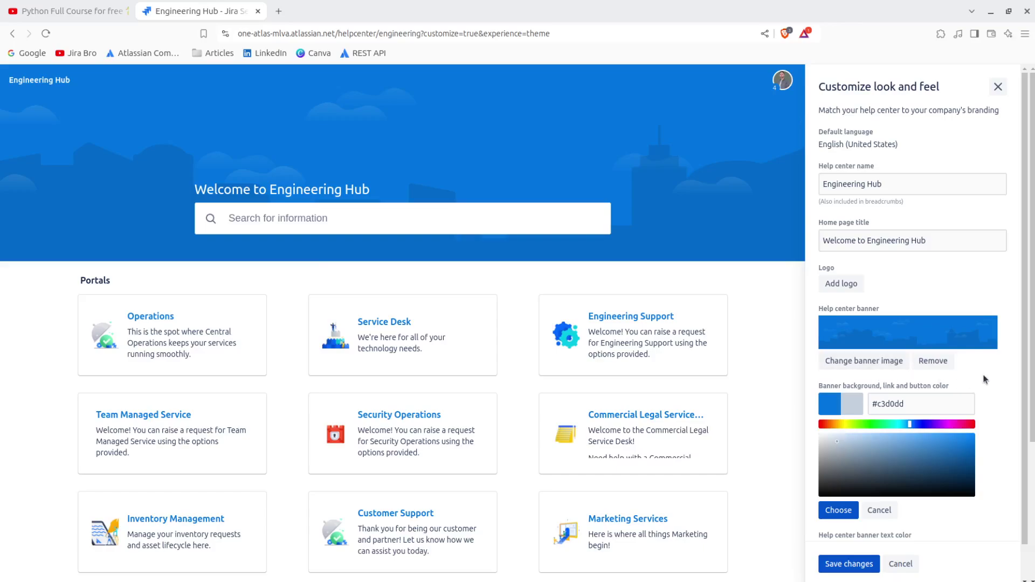
pyautogui.click(853, 507)
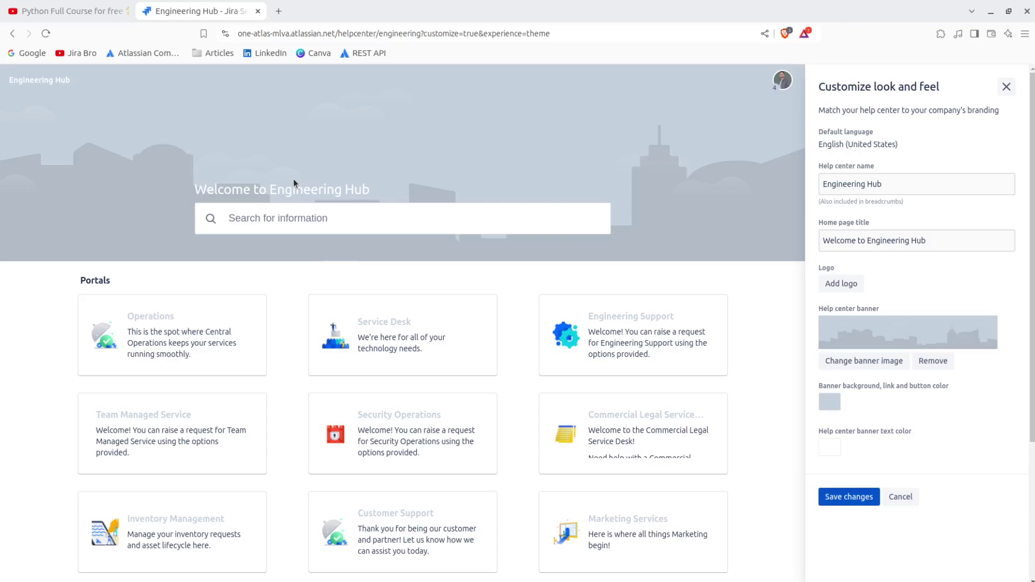
pyautogui.click(833, 402)
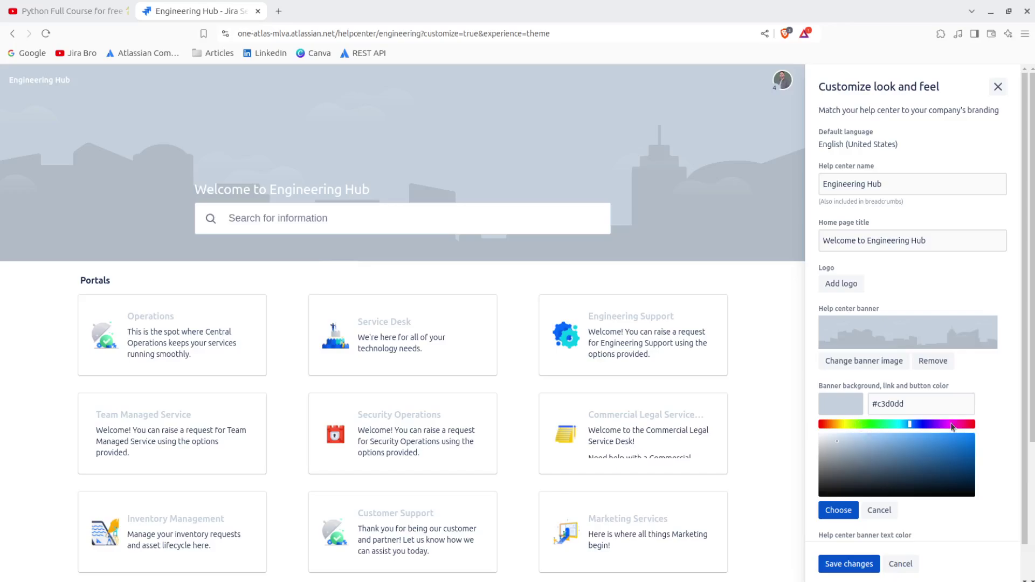
pyautogui.click(838, 426)
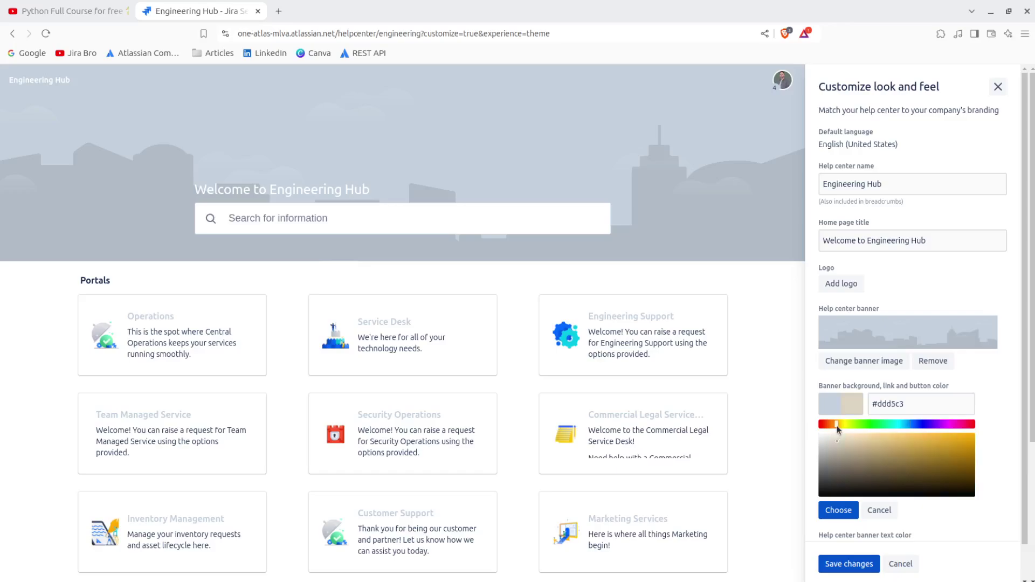
pyautogui.moveTo(837, 425)
pyautogui.mouseDown()
pyautogui.moveTo(823, 423)
pyautogui.moveTo(865, 443)
pyautogui.moveTo(904, 437)
pyautogui.mouseUp()
pyautogui.click(835, 510)
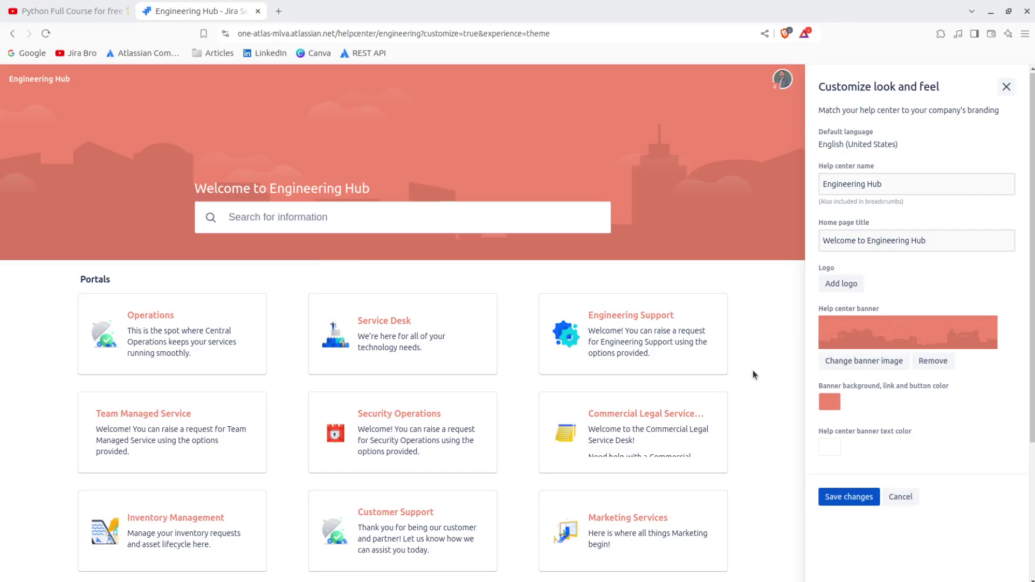
pyautogui.scroll(-3, 752, 370)
pyautogui.scroll(3, 753, 370)
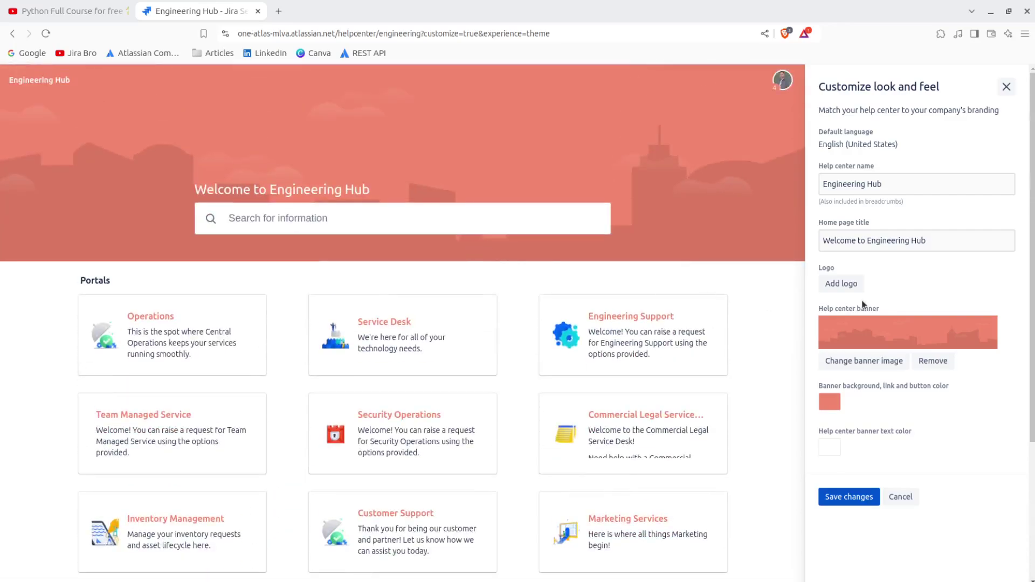
# Save the Engineering Hub look and feel changes
pyautogui.click(849, 496)
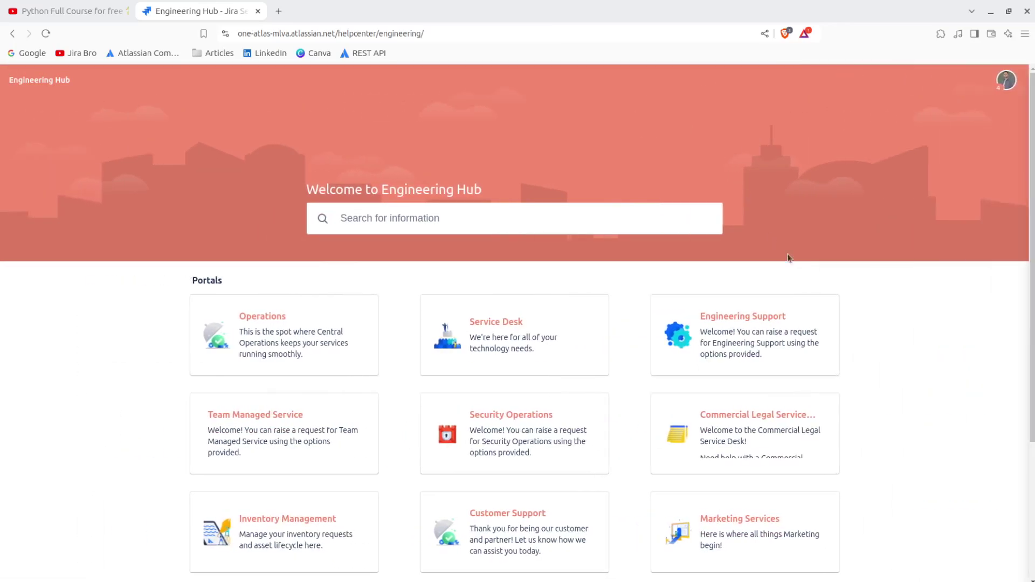
pyautogui.scroll(-4, 874, 335)
pyautogui.scroll(4, 874, 331)
pyautogui.scroll(-3, 874, 332)
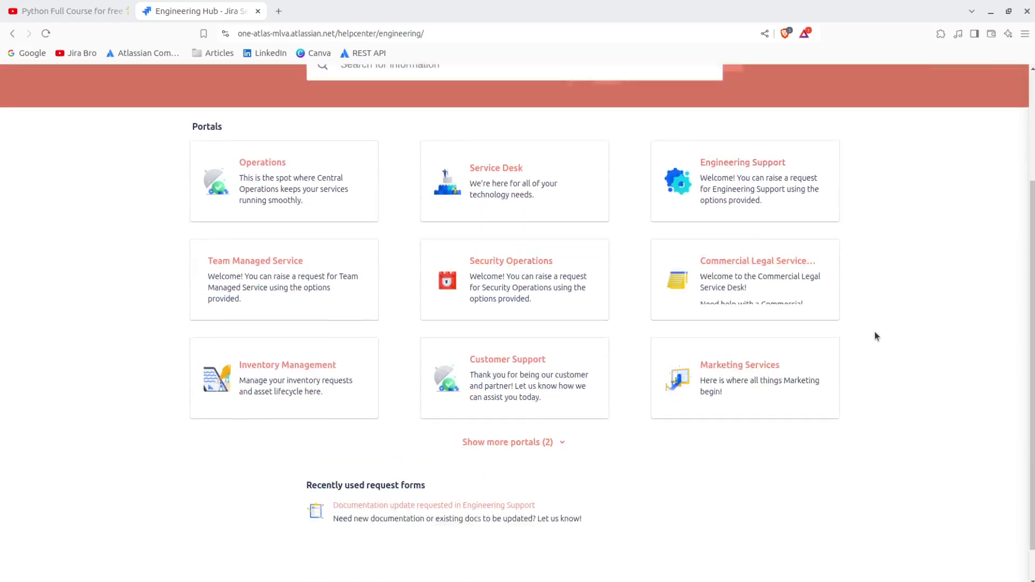
pyautogui.scroll(3, 874, 331)
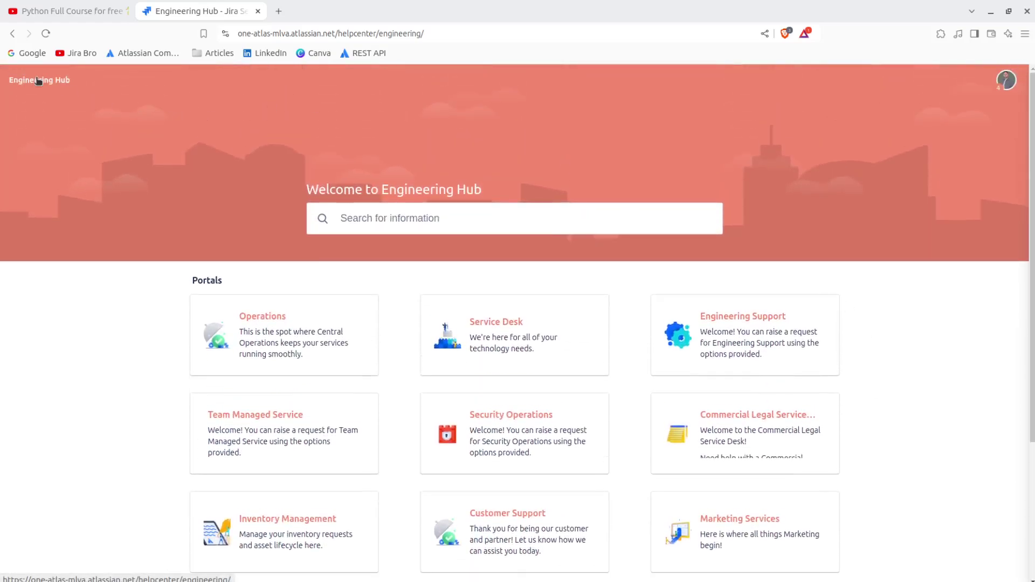
# Return to the help centers list and check the options menus on both help center cards
pyautogui.click(17, 36)
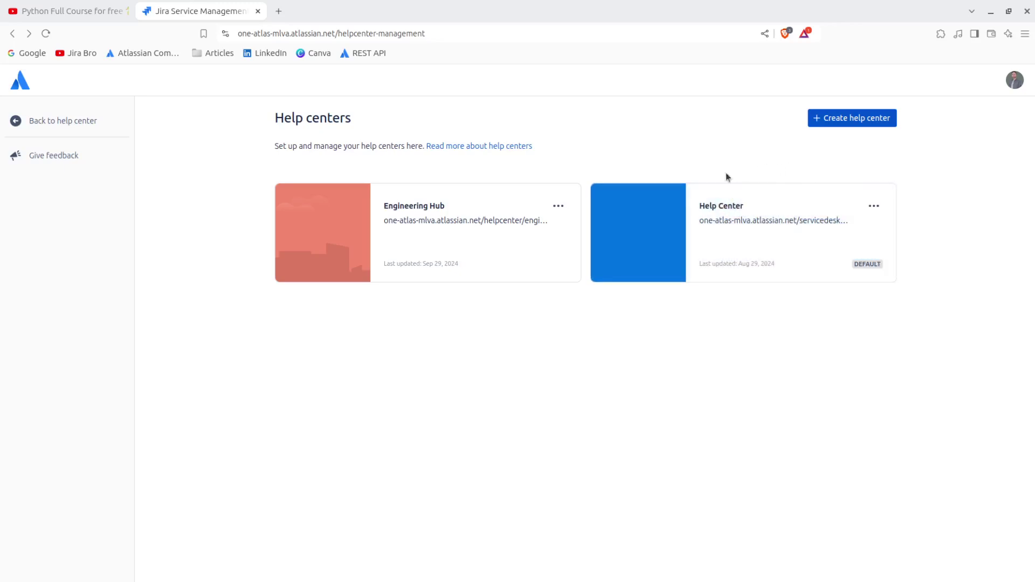
pyautogui.click(874, 205)
pyautogui.click(772, 400)
pyautogui.click(559, 208)
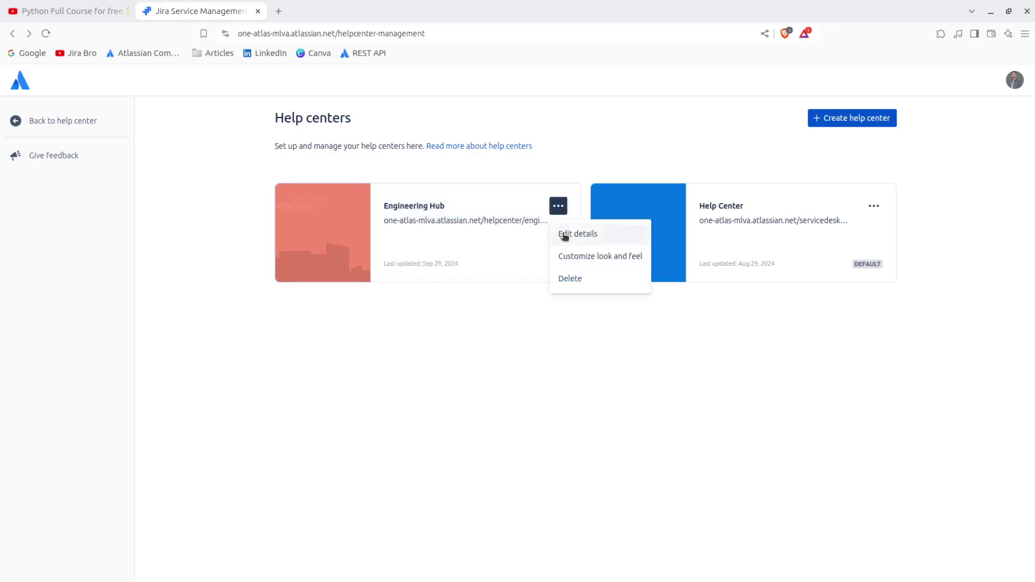
pyautogui.click(458, 356)
# Open Engineering Hub's home page and look at Announcements in the profile menu without changes
pyautogui.click(404, 218)
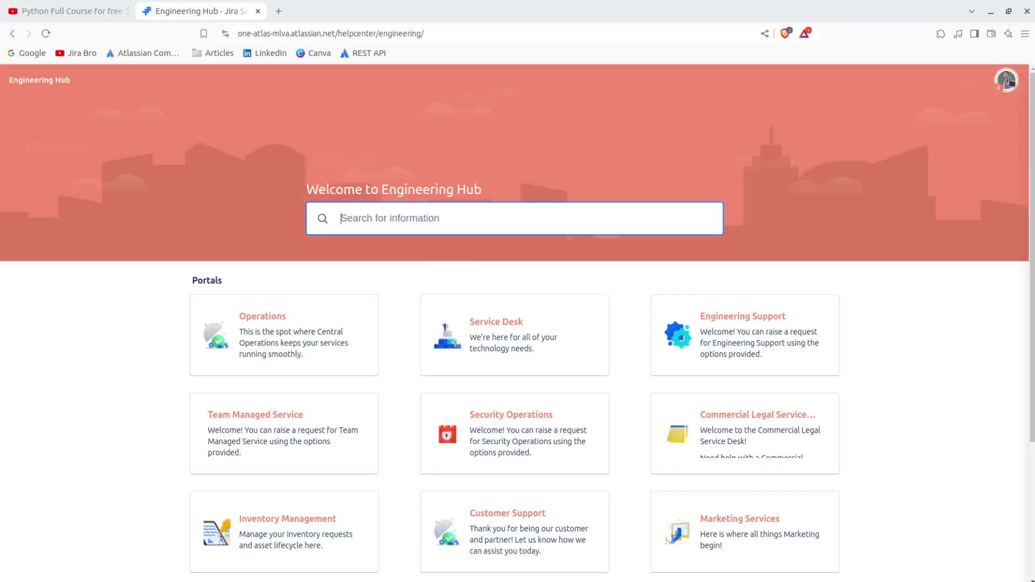
pyautogui.click(1006, 80)
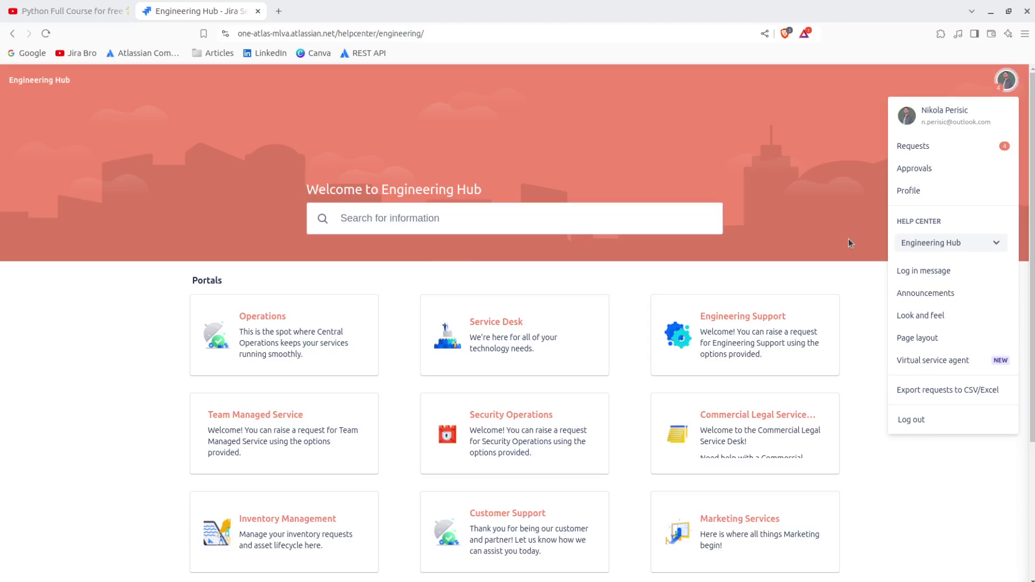
pyautogui.click(910, 291)
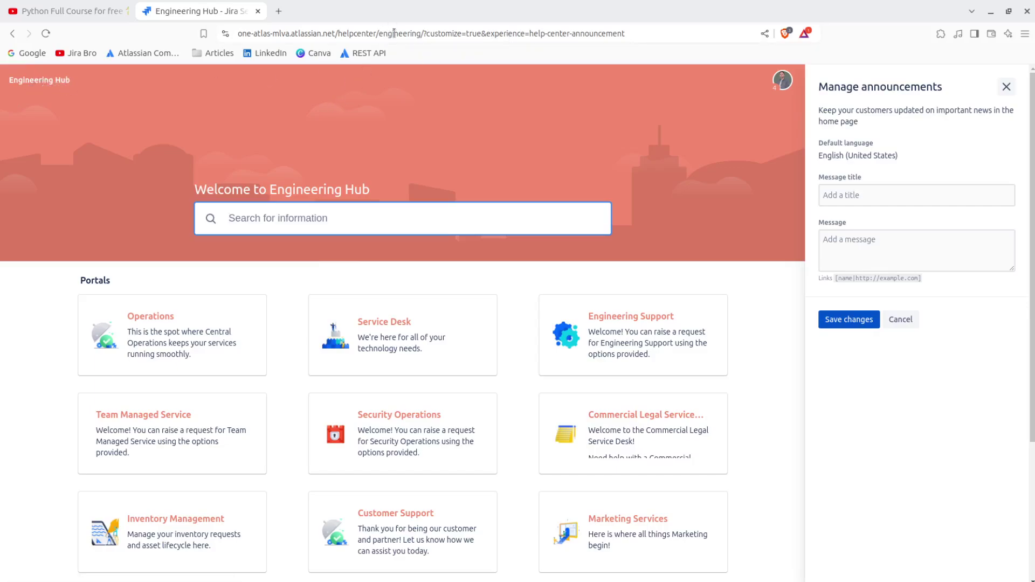
pyautogui.click(1006, 87)
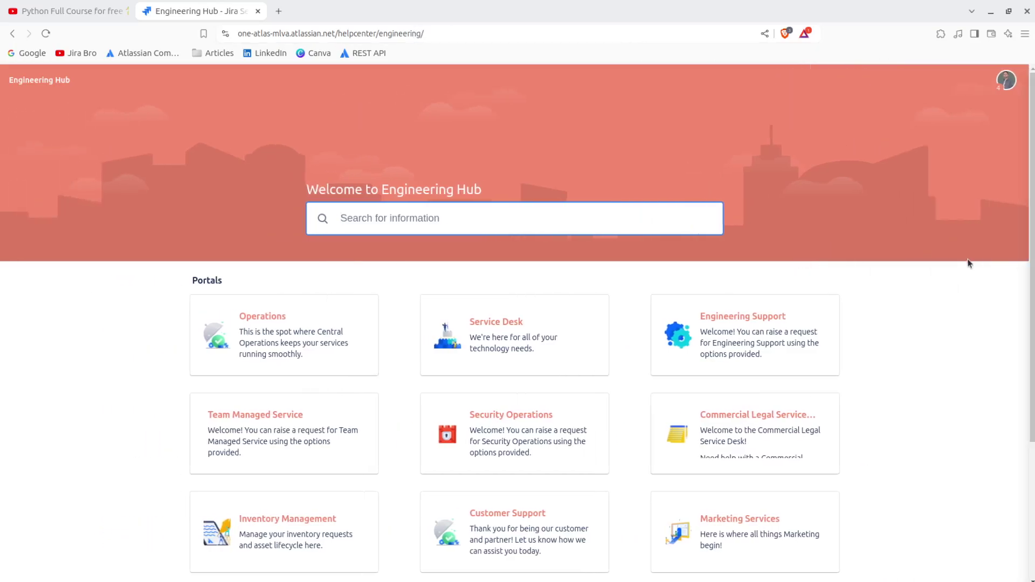
pyautogui.click(1012, 91)
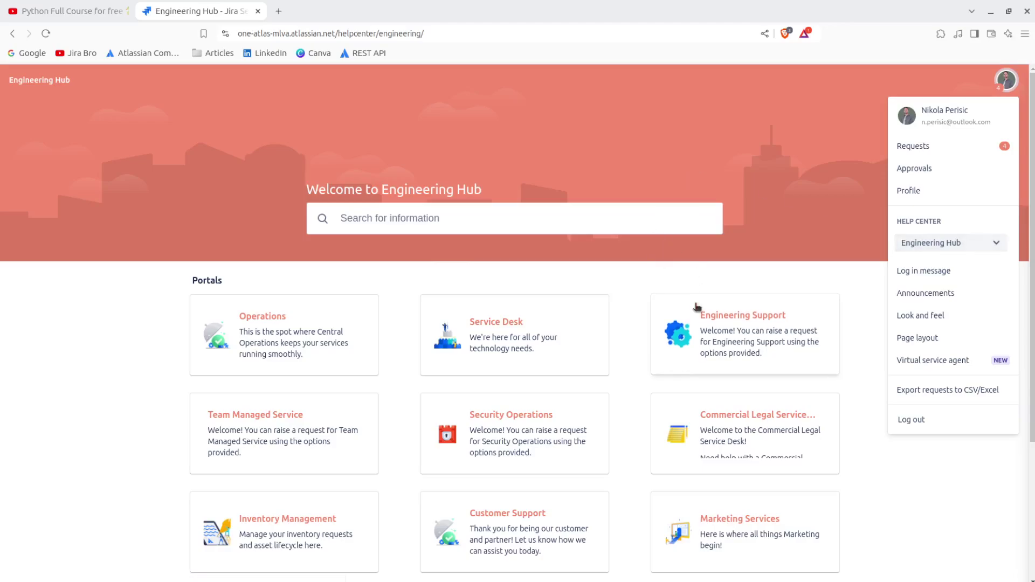
# Open the page layout settings and star Engineering Support as a featured portal
pyautogui.click(933, 331)
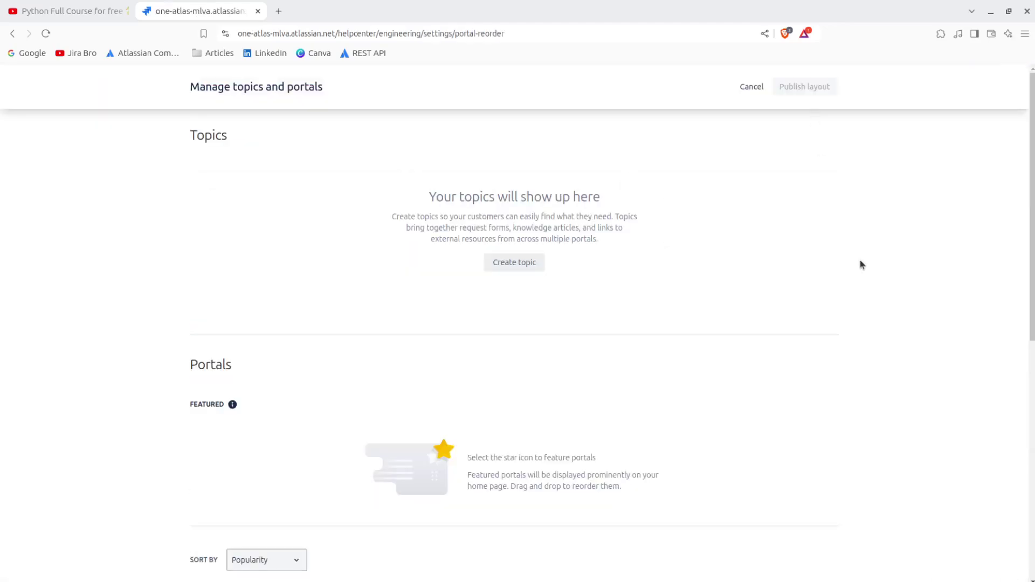
pyautogui.scroll(-7, 859, 260)
pyautogui.scroll(1, 860, 260)
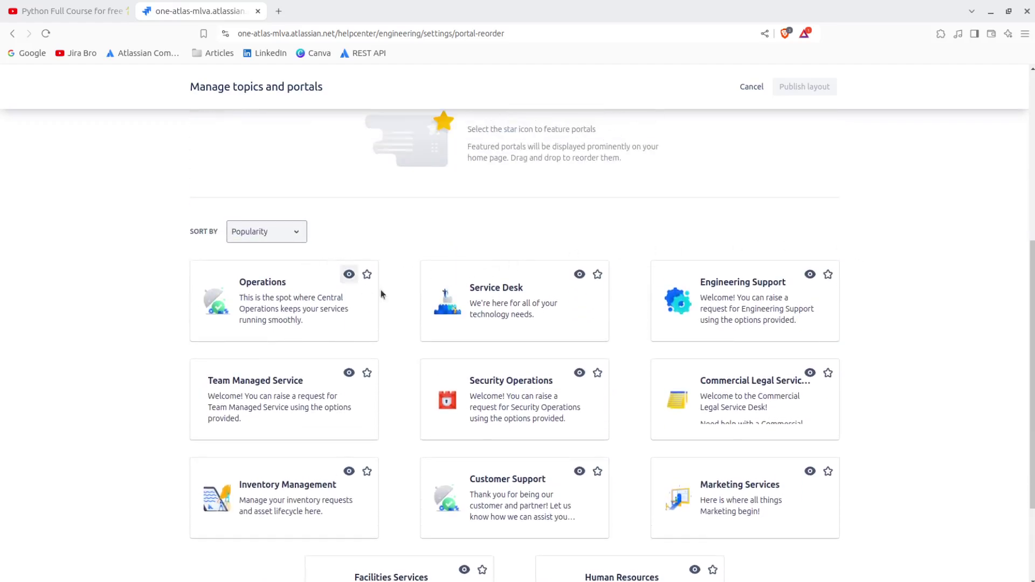
pyautogui.scroll(5, 743, 293)
pyautogui.scroll(-5, 744, 296)
pyautogui.scroll(-1, 744, 295)
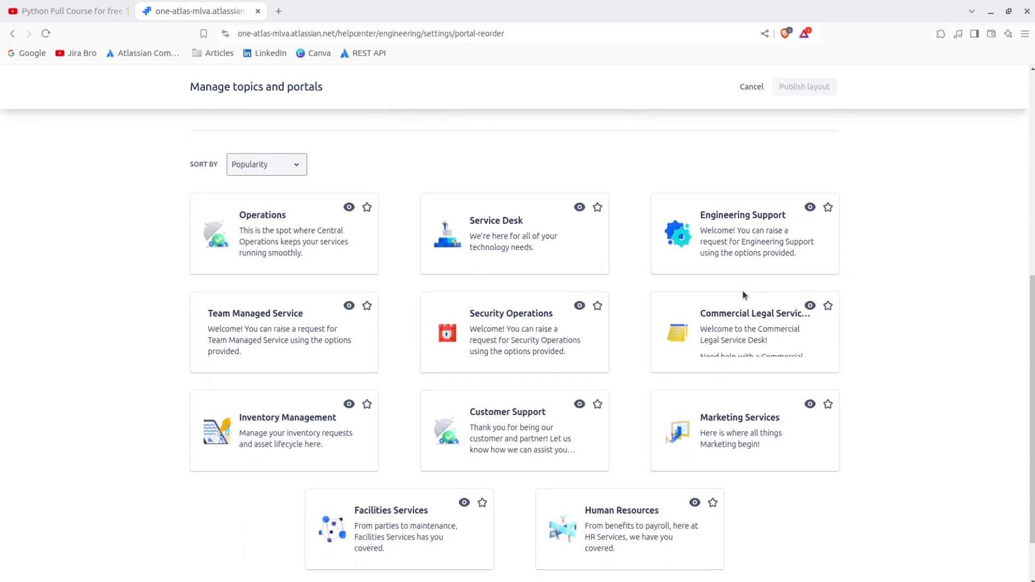
pyautogui.click(828, 207)
# Star Security Operations as a featured portal and publish the layout
pyautogui.scroll(6, 878, 319)
pyautogui.scroll(-4, 723, 324)
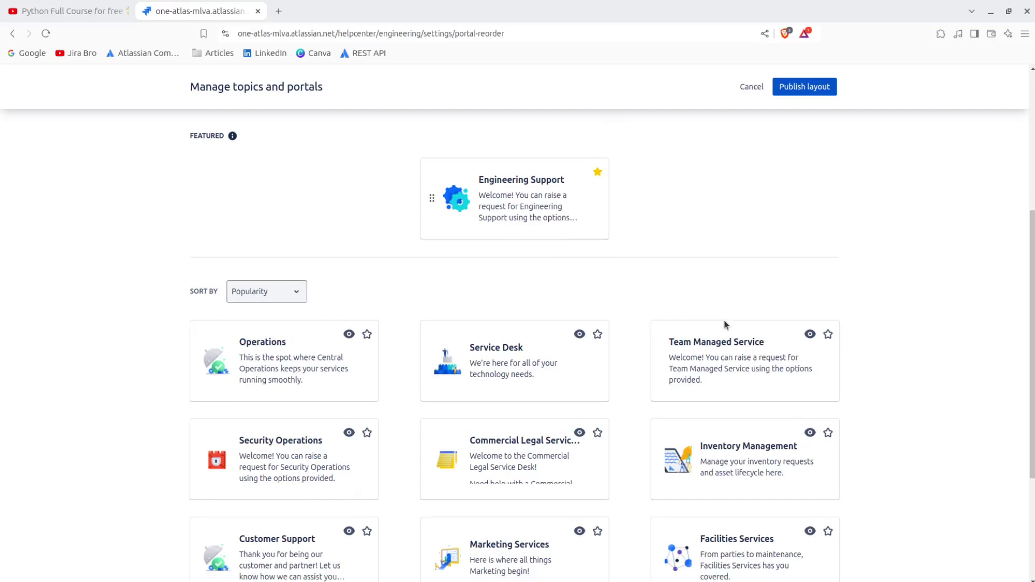
pyautogui.scroll(-1, 881, 312)
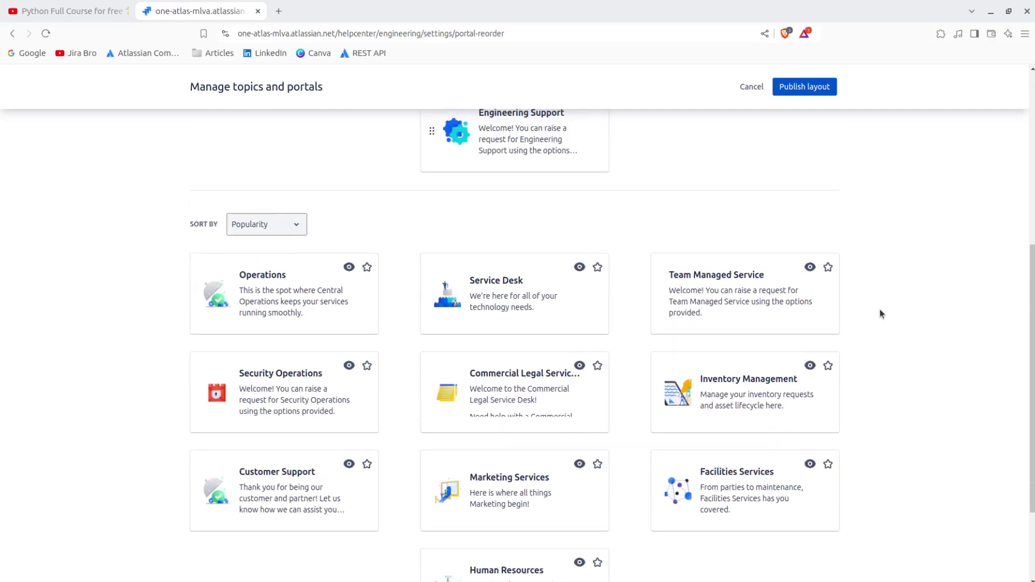
pyautogui.scroll(-1, 879, 308)
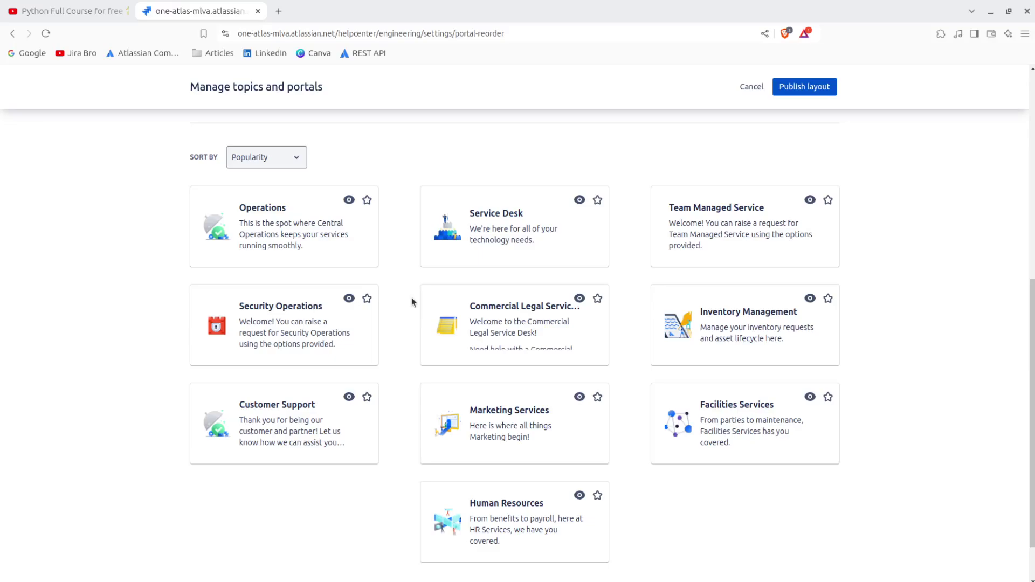
pyautogui.click(367, 299)
pyautogui.scroll(2, 736, 329)
pyautogui.scroll(1, 735, 328)
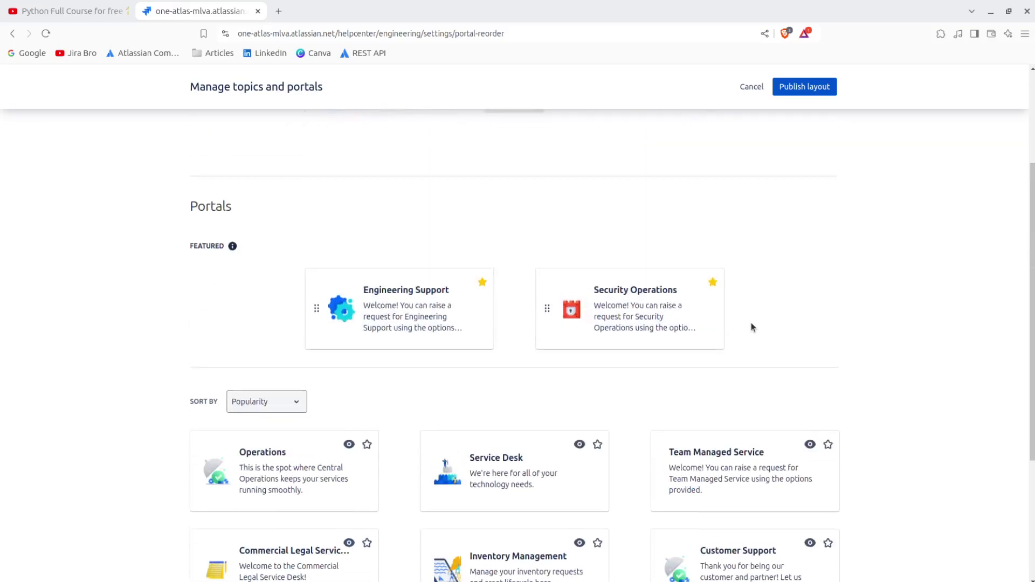
pyautogui.scroll(2, 751, 327)
pyautogui.click(793, 90)
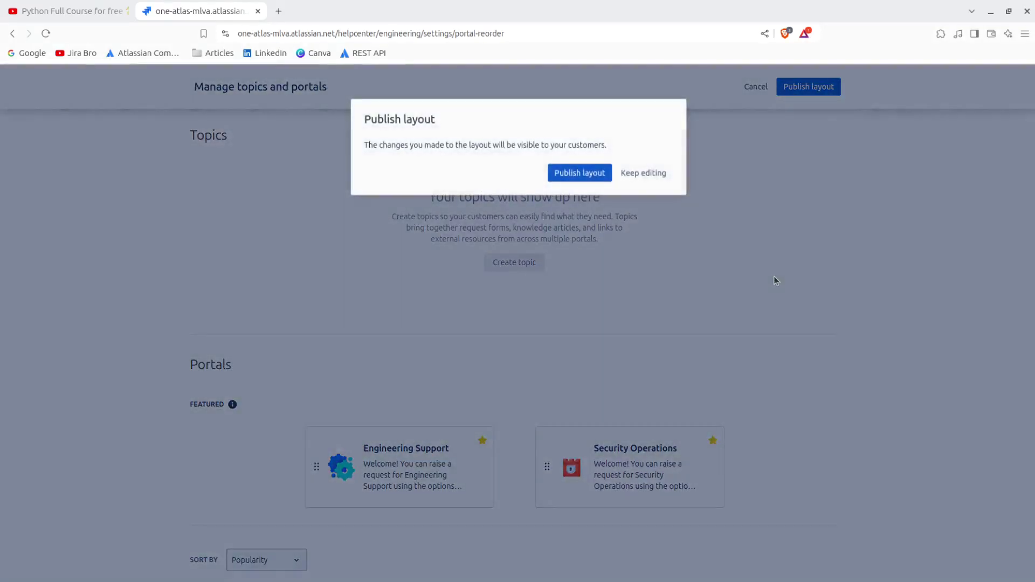
# Confirm publishing and review Engineering Hub's home with Engineering Support and Security Operations featured
pyautogui.click(595, 172)
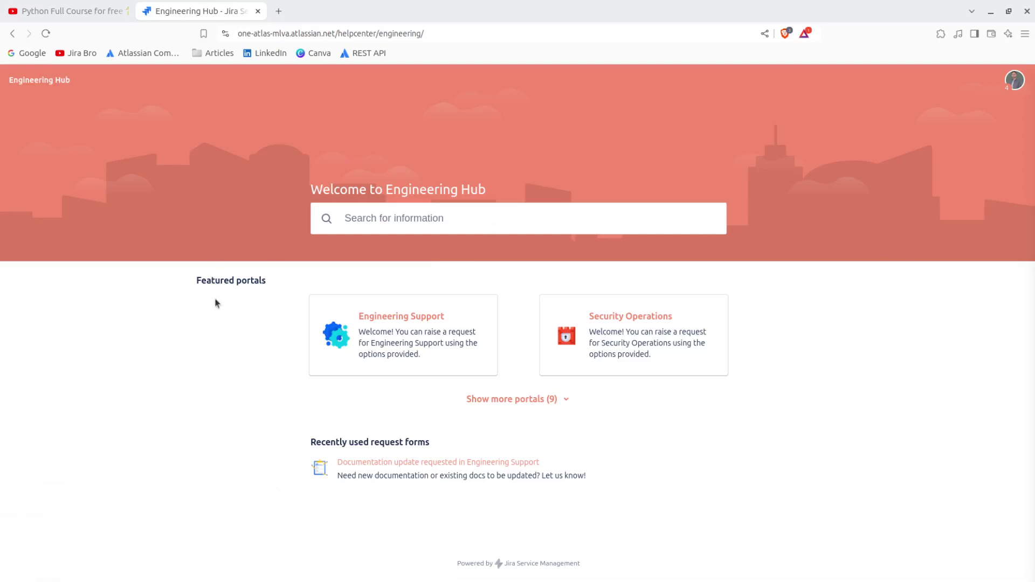
pyautogui.moveTo(202, 280); pyautogui.dragTo(269, 281)
pyautogui.click(268, 281)
pyautogui.click(1014, 79)
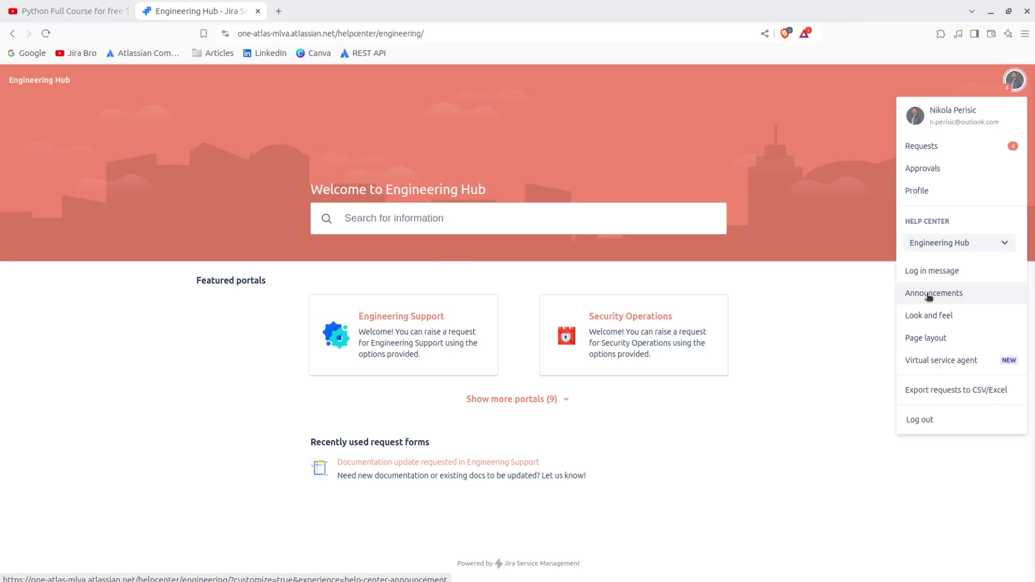
pyautogui.click(873, 296)
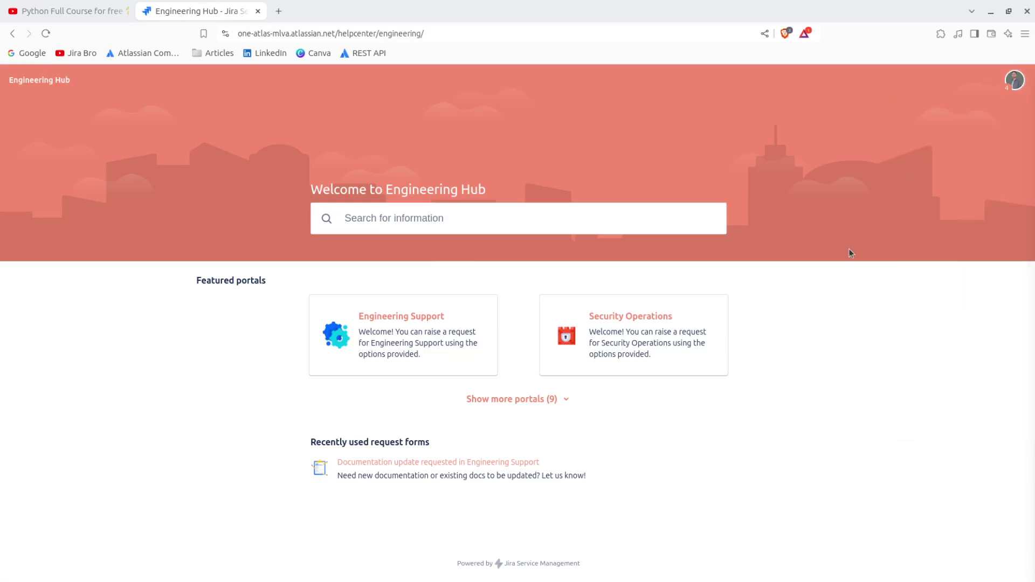